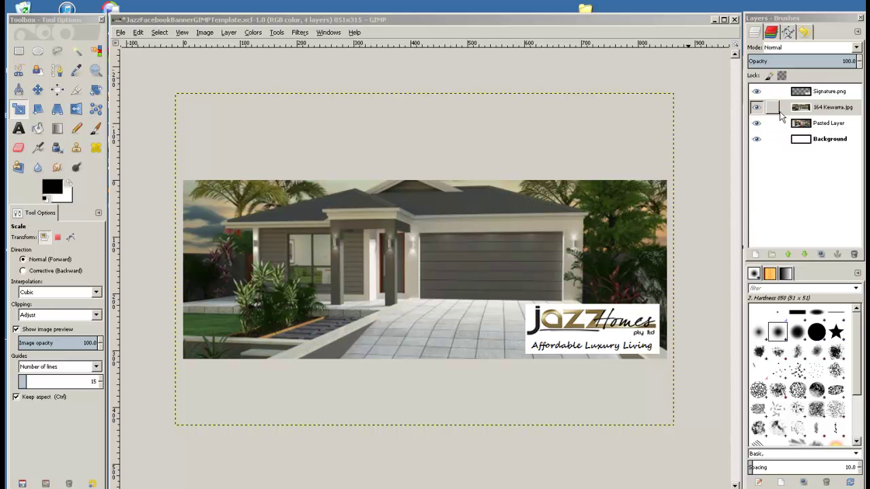
- Hide every layer, then show only the white Background and the Jazz Homes logo
left_click(774, 108)
left_click(757, 107)
left_click(756, 123)
left_click(756, 138)
left_click(756, 91)
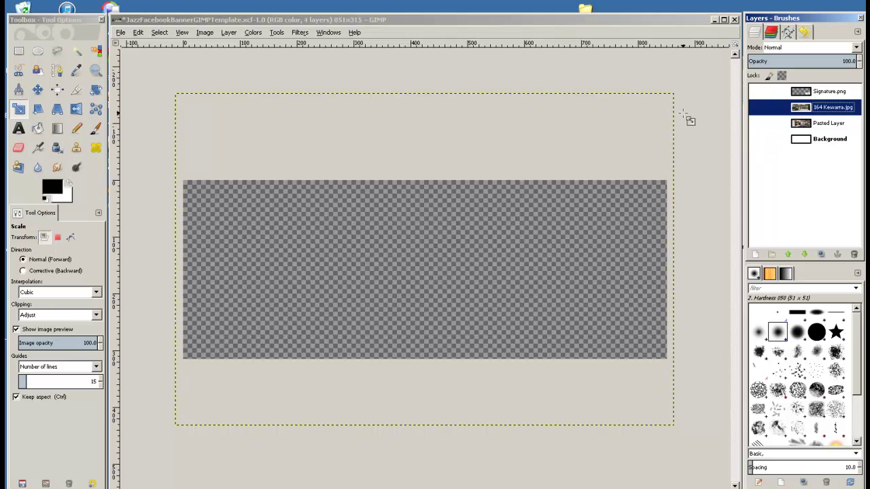
left_click(756, 138)
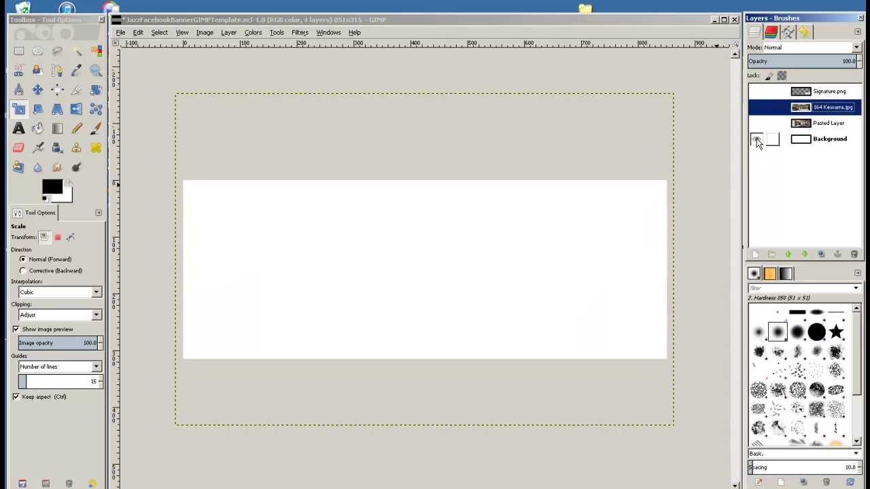
left_click(756, 92)
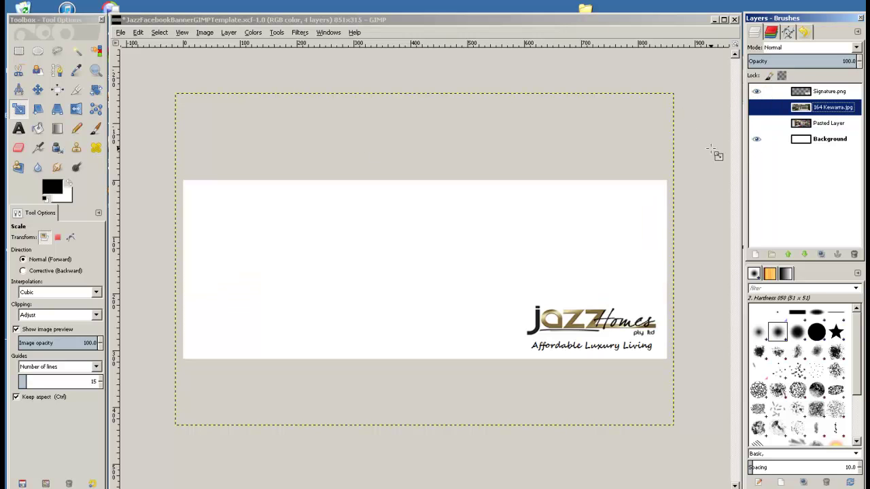
- Briefly preview the 164 Kewarra.jpg and Pasted Layer photos, leaving both hidden
left_click(759, 108)
left_click(759, 109)
left_click(757, 121)
left_click(757, 121)
- Drag REVISED KALBARRI1.jpg from the photo folder onto the GIMP canvas as a new layer
key("alt+Tab")
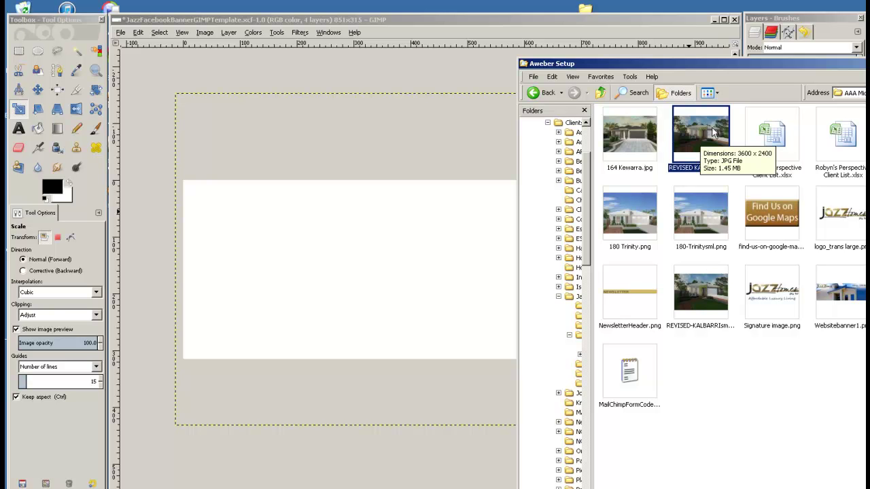
left_click_drag(706, 133, 383, 194)
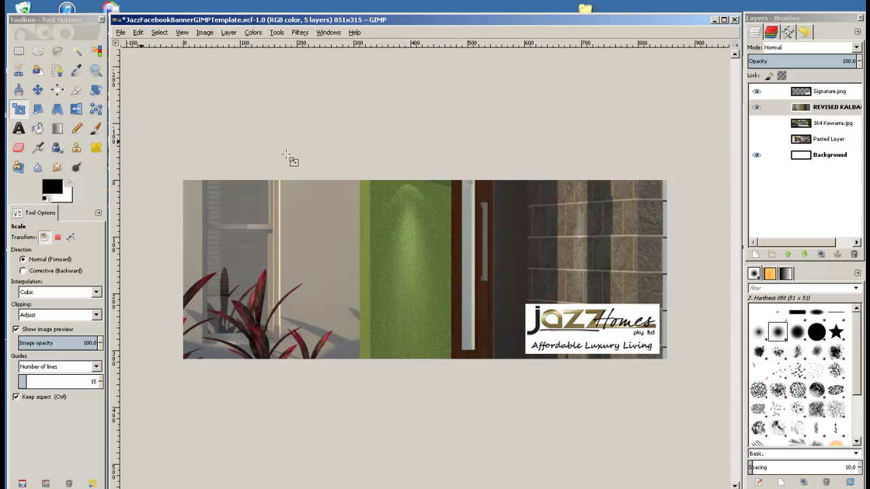
- Scale the new Kalbarri photo layer to 861 × 574 pixels with width and height linked
left_click(829, 110)
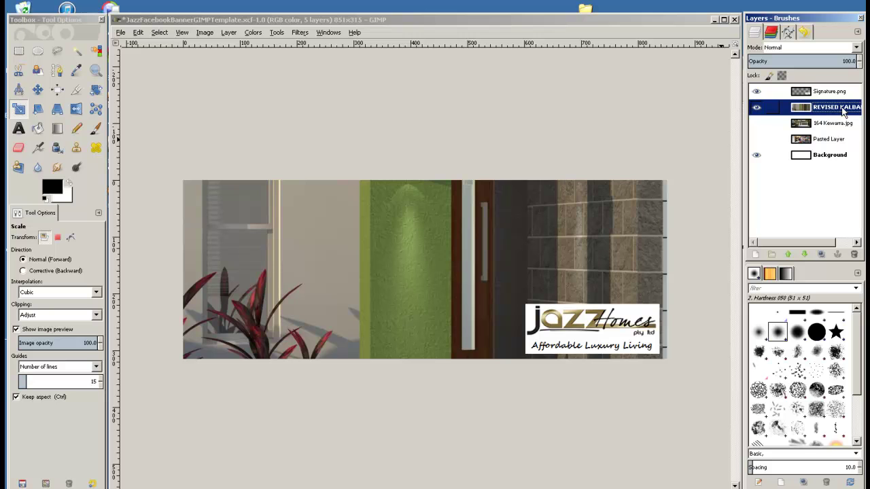
left_click(19, 111)
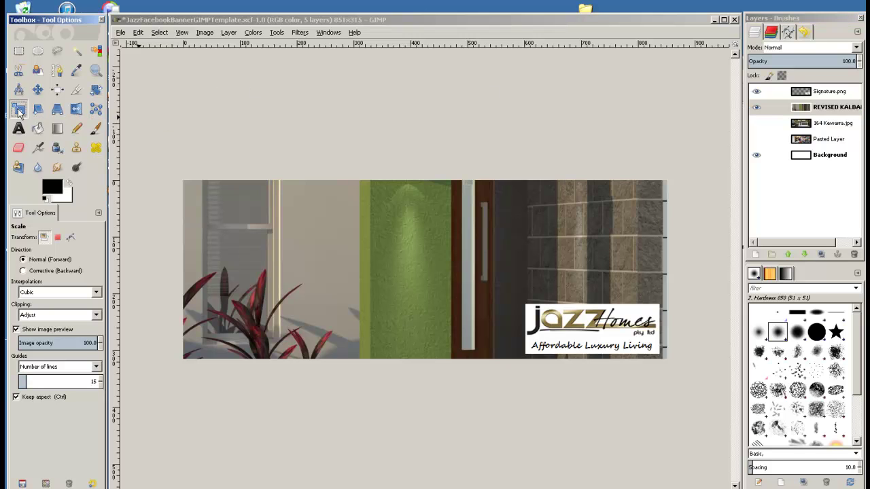
left_click(337, 235)
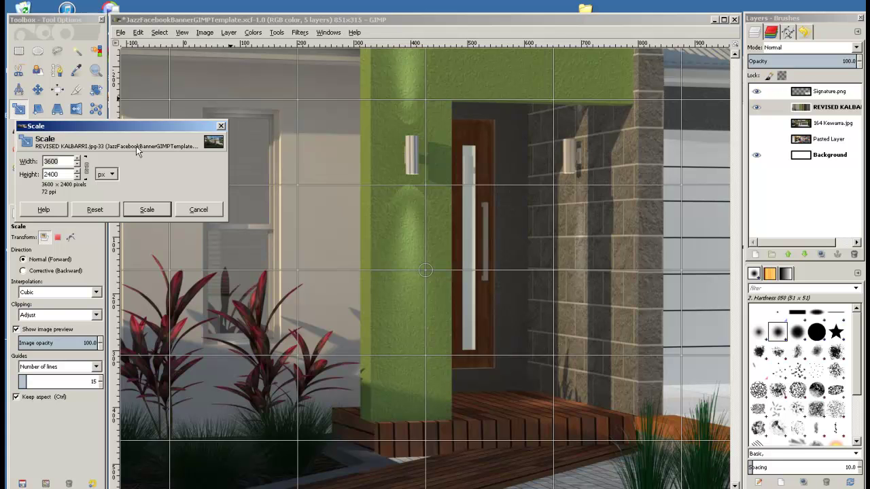
left_click(86, 168)
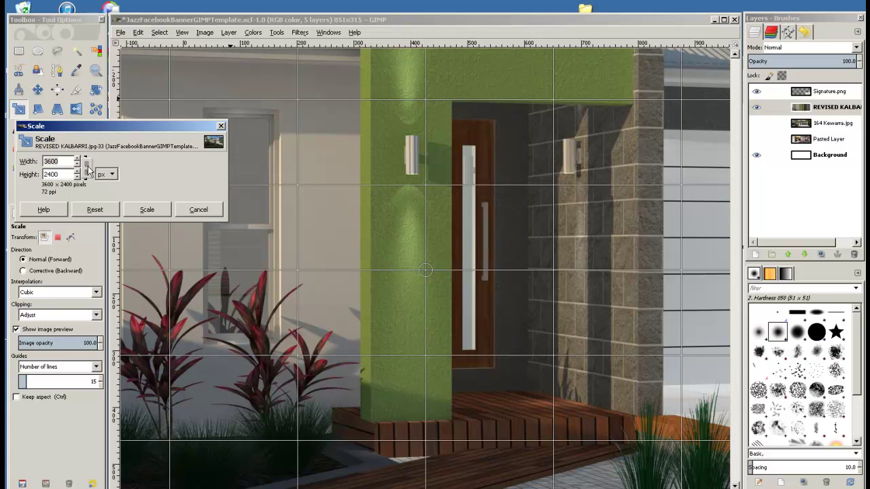
left_click(86, 168)
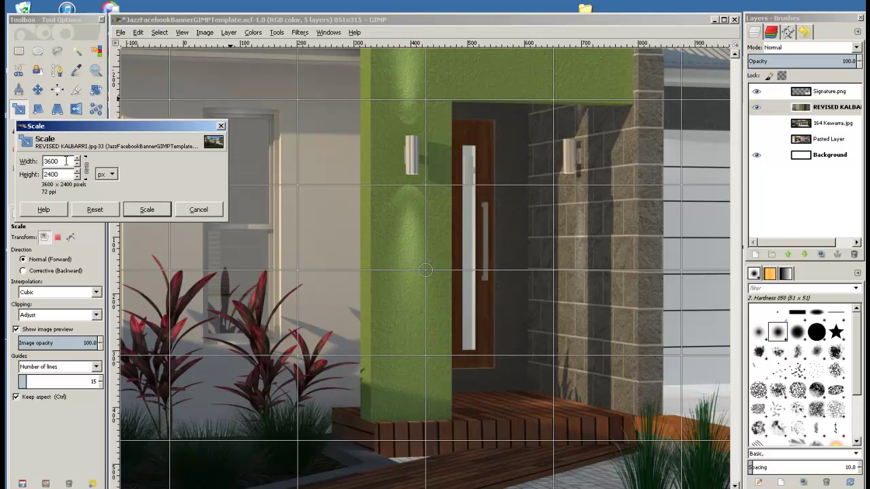
type("861")
key("Tab")
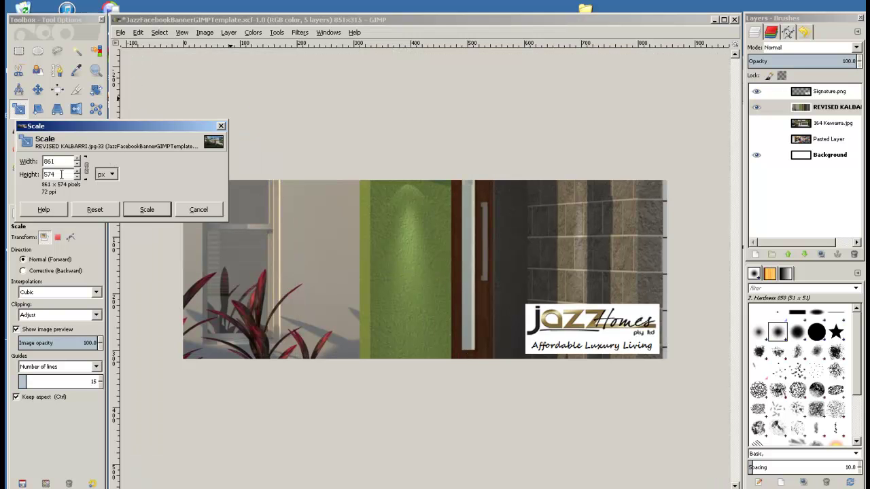
left_click(148, 210)
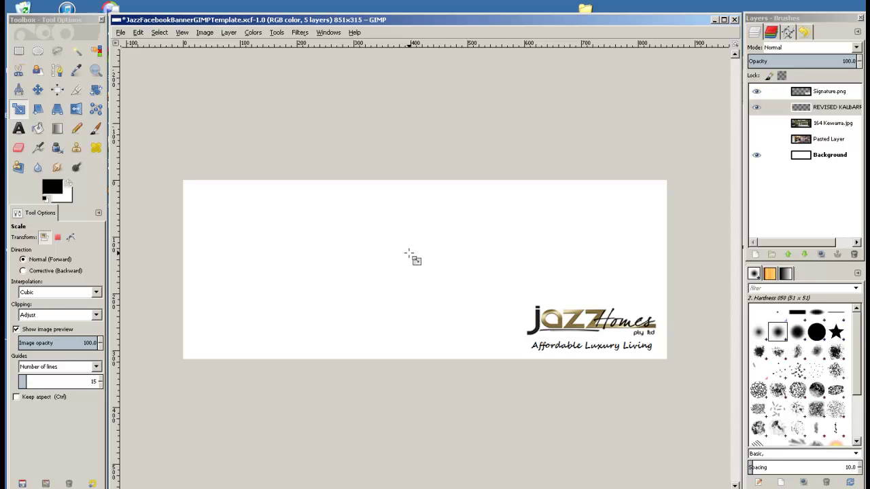
- Move the house photo layer onto the banner canvas behind the logo
key("minus")
key("minus")
key("minus")
key("minus")
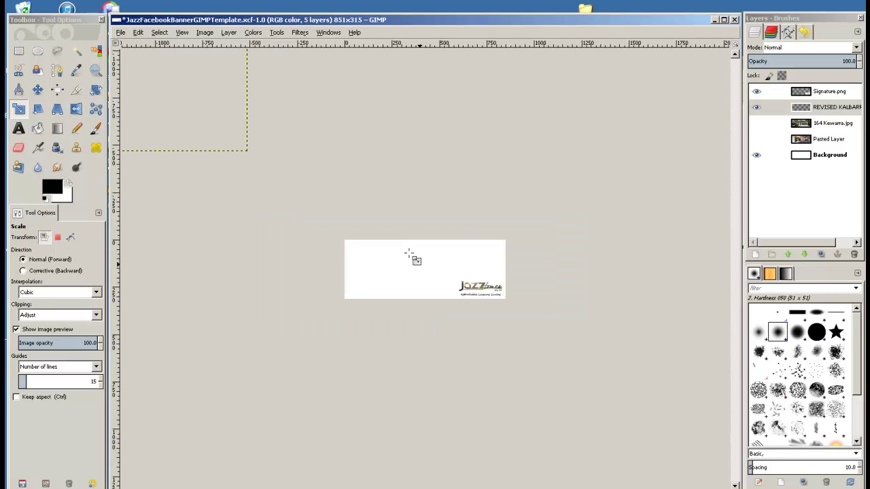
key("ctrl")
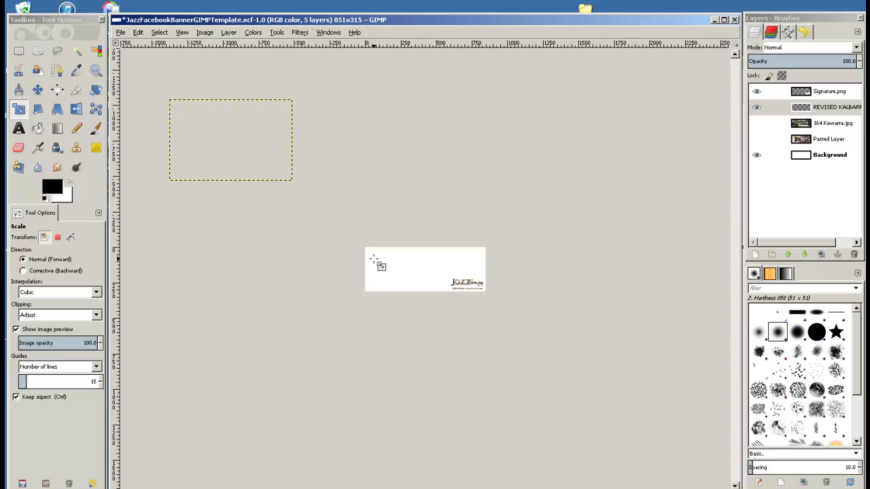
left_click(37, 89)
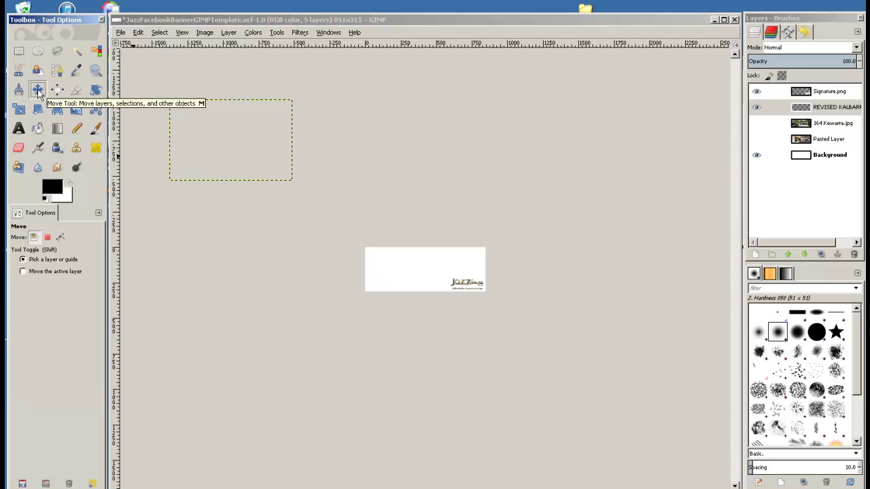
left_click(218, 141)
left_click_drag(231, 155, 408, 271)
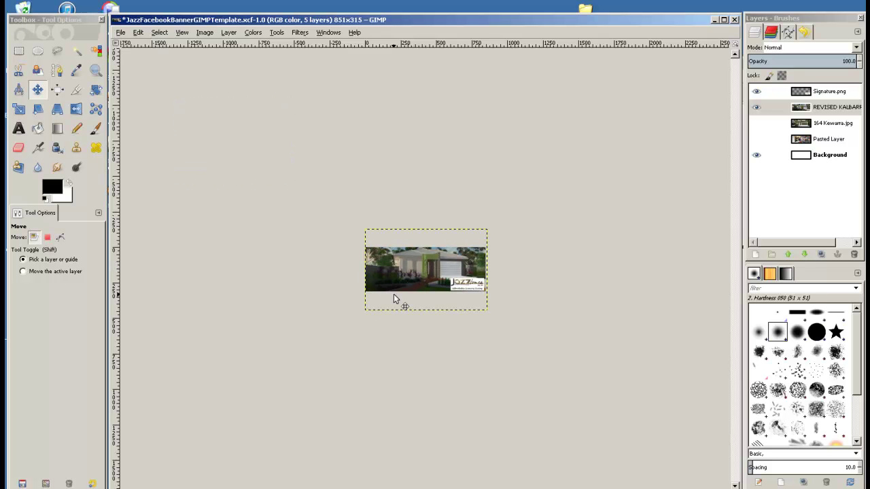
- Zoom the banner view to 1:1 (100%) actual size
key("shift+m")
key("plus")
key("plus")
key("plus")
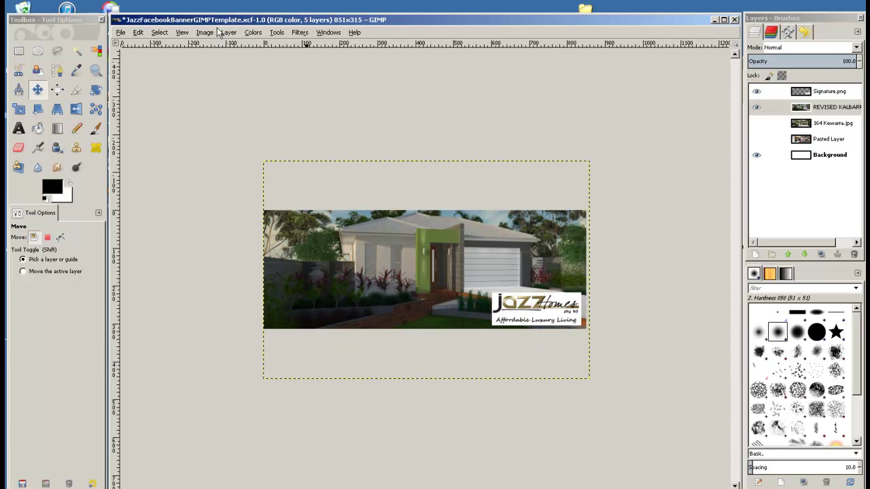
left_click(181, 33)
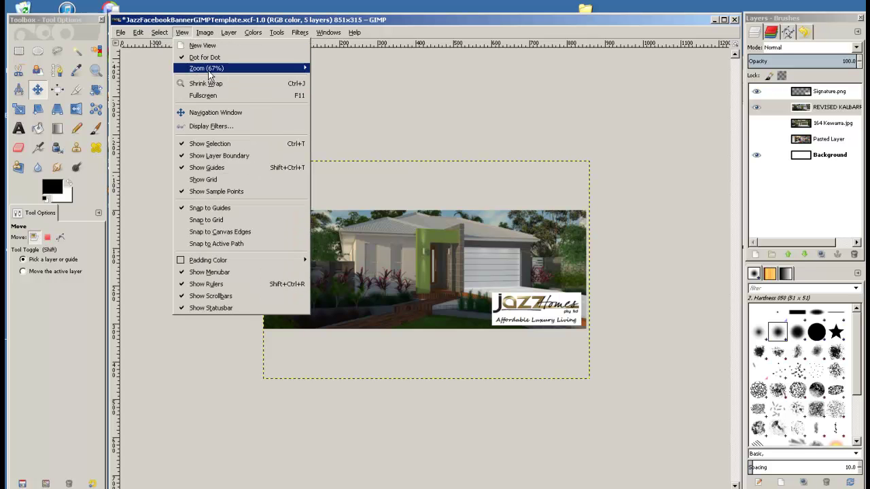
mouse_move(204, 68)
left_click(362, 179)
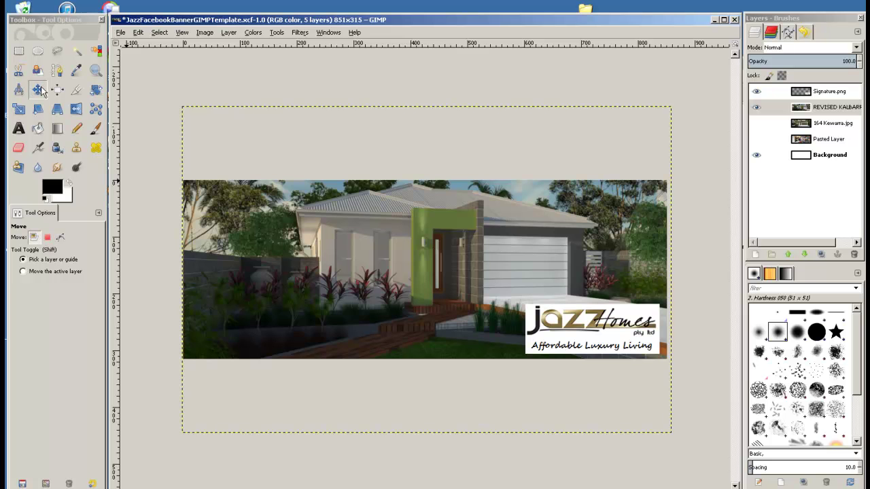
- Undo a stray move and nudge the house photo a few pixels right to fill the banner
mouse_move(388, 229)
left_mouse_down()
mouse_move(386, 209)
mouse_move(382, 244)
left_mouse_up()
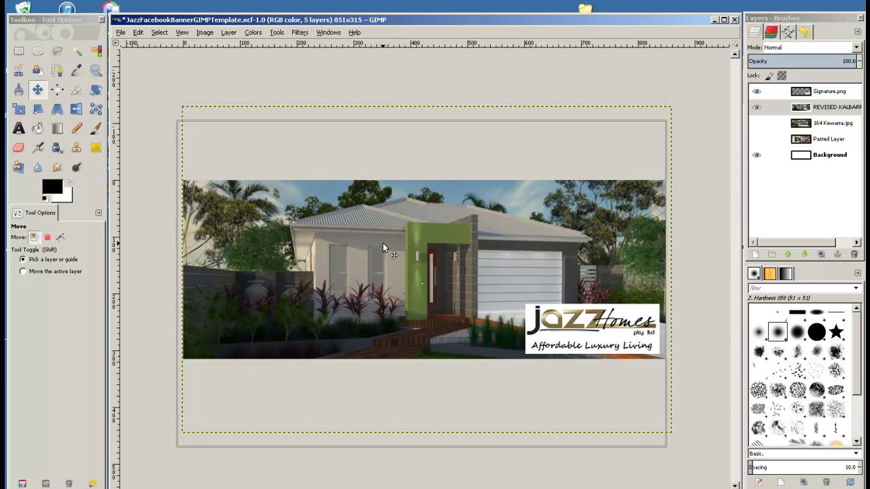
key("ctrl+z")
left_click_drag(503, 227, 520, 227)
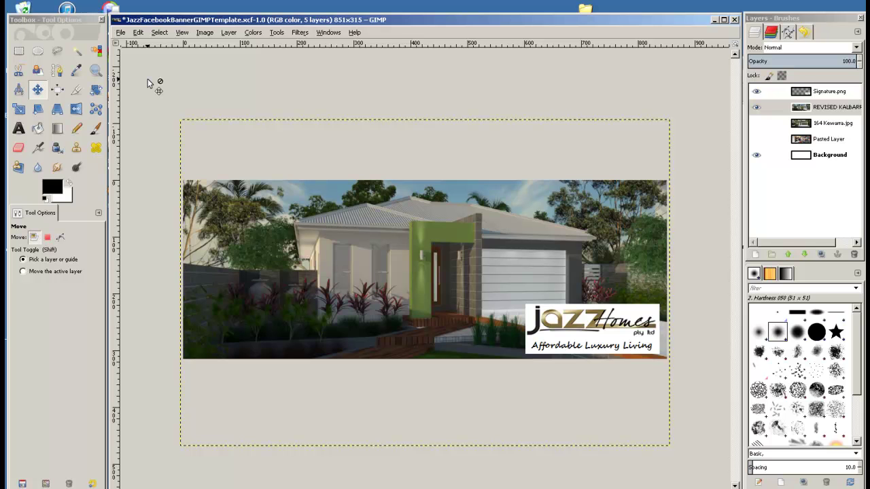
- Export the banner as FacebookBanner1.png, accepting the default PNG export settings
left_click(120, 33)
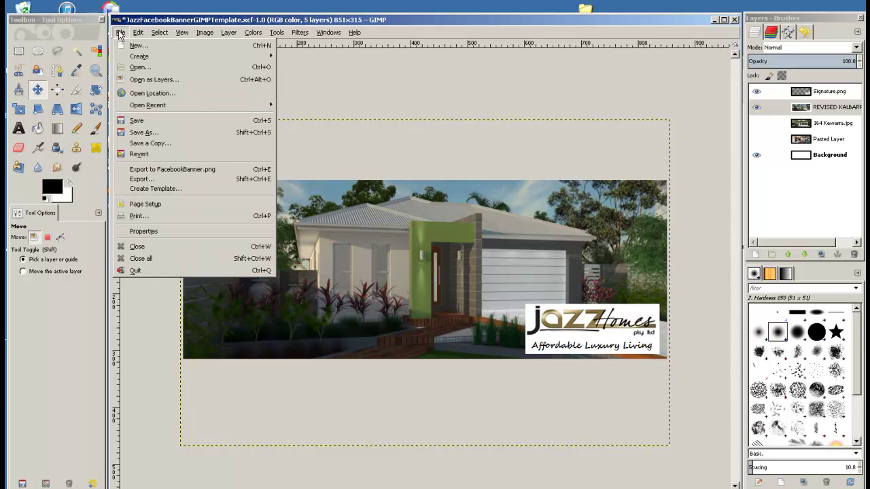
left_click(141, 180)
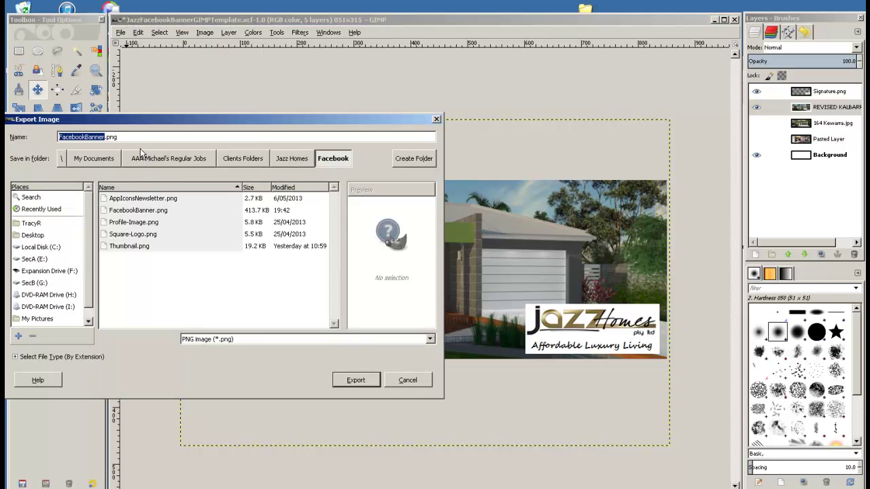
left_click(121, 136)
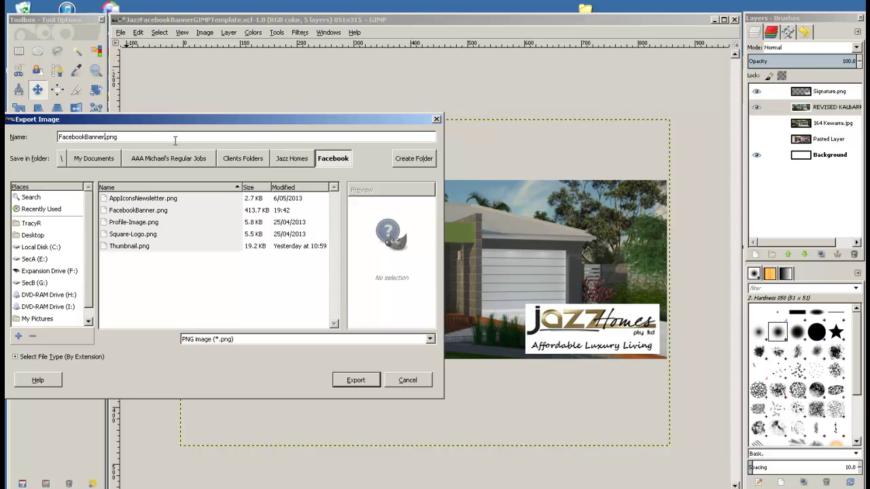
type("1")
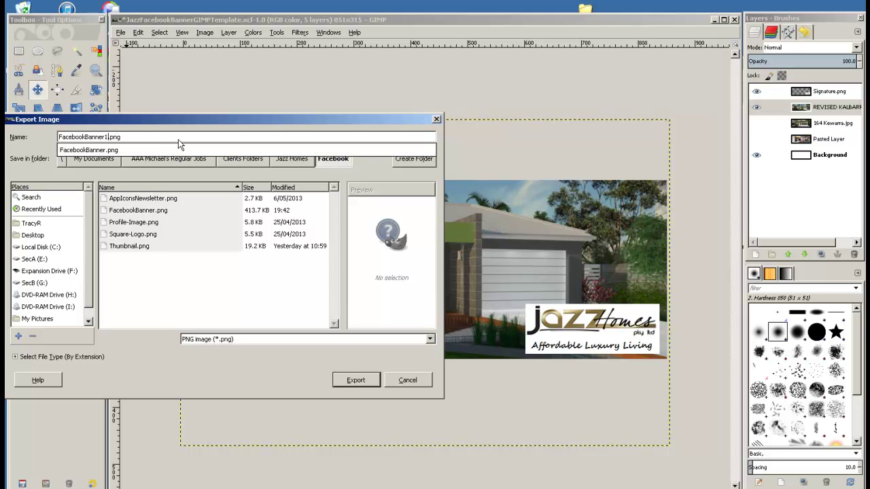
key("Escape")
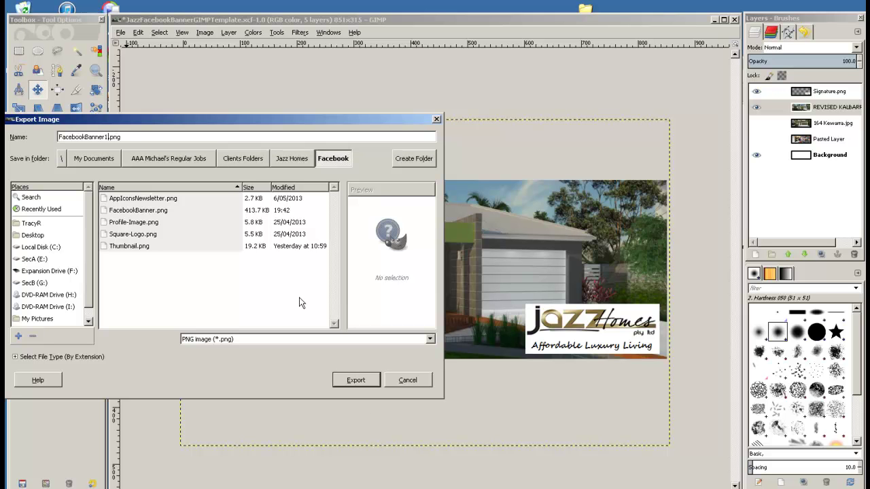
left_click(353, 382)
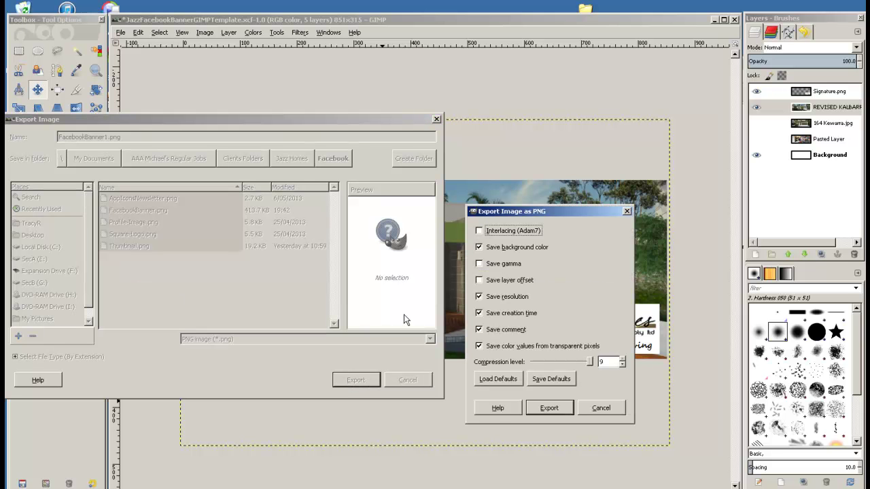
left_click(548, 409)
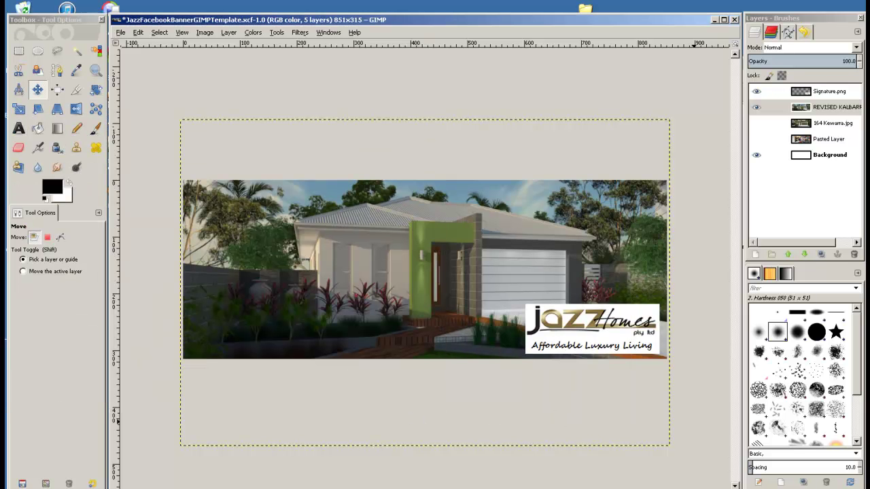
- Preview FacebookBanner1.png (851 × 315) in Picasa Photo Viewer enlarged, then close the viewer
key("alt+Tab")
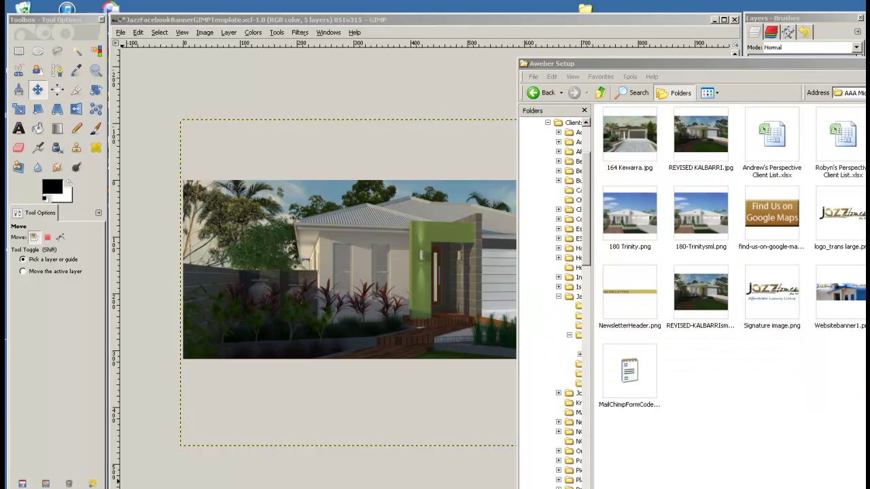
key("alt+Tab")
left_click(720, 149)
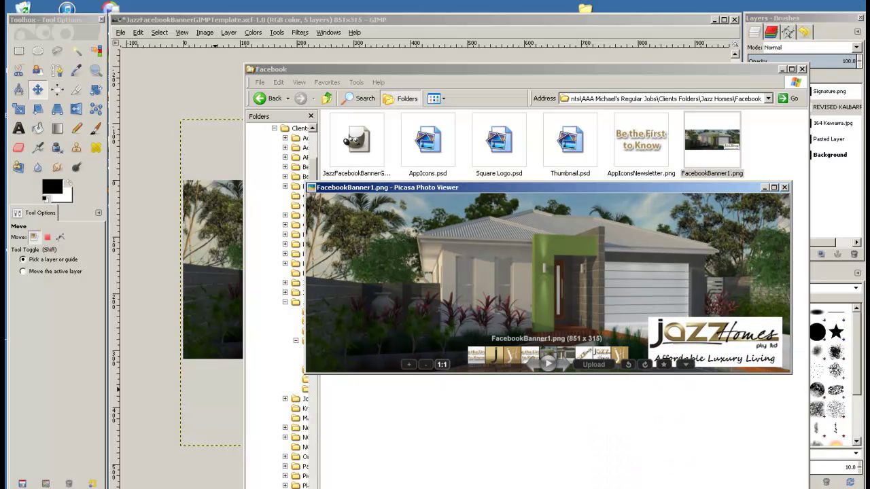
left_click_drag(481, 182, 393, 186)
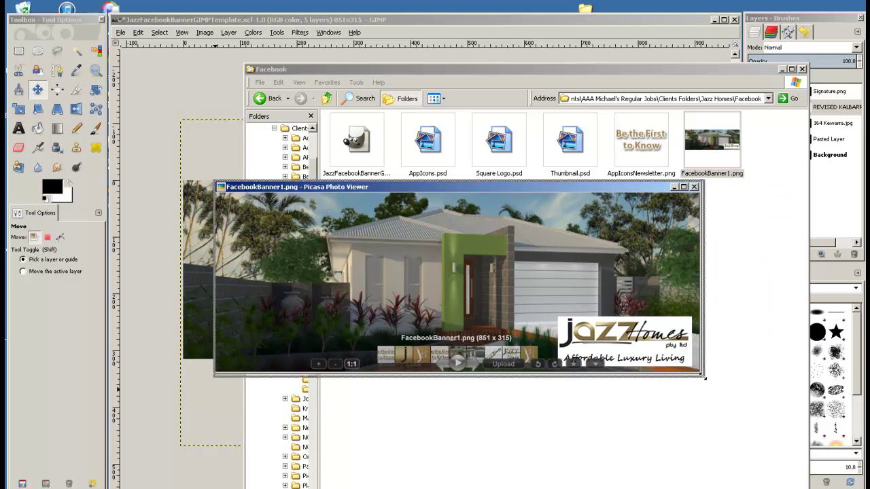
left_click_drag(701, 373, 775, 442)
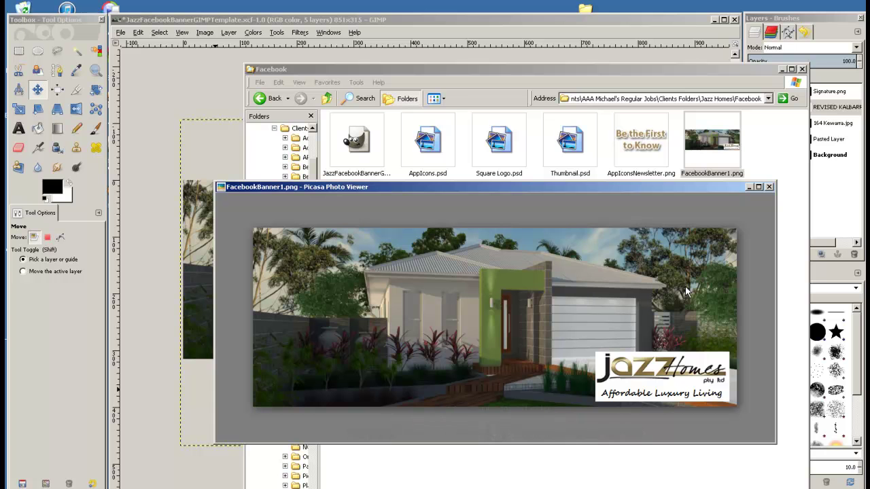
left_click(770, 186)
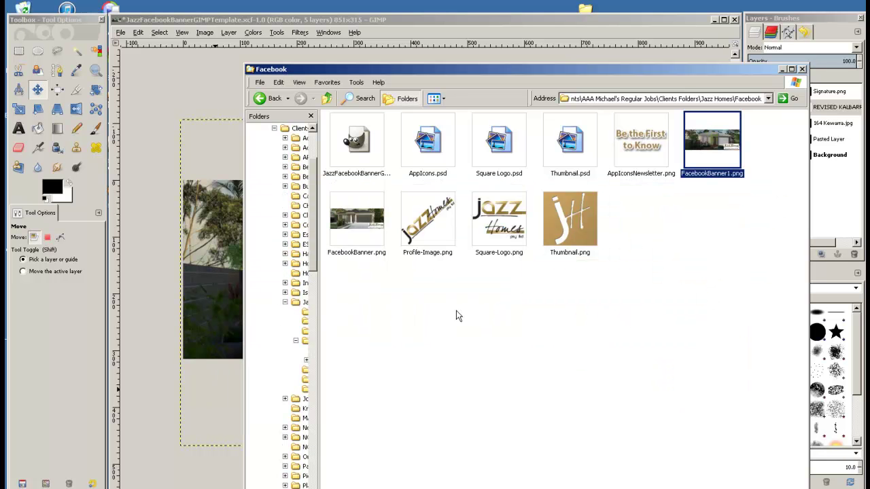